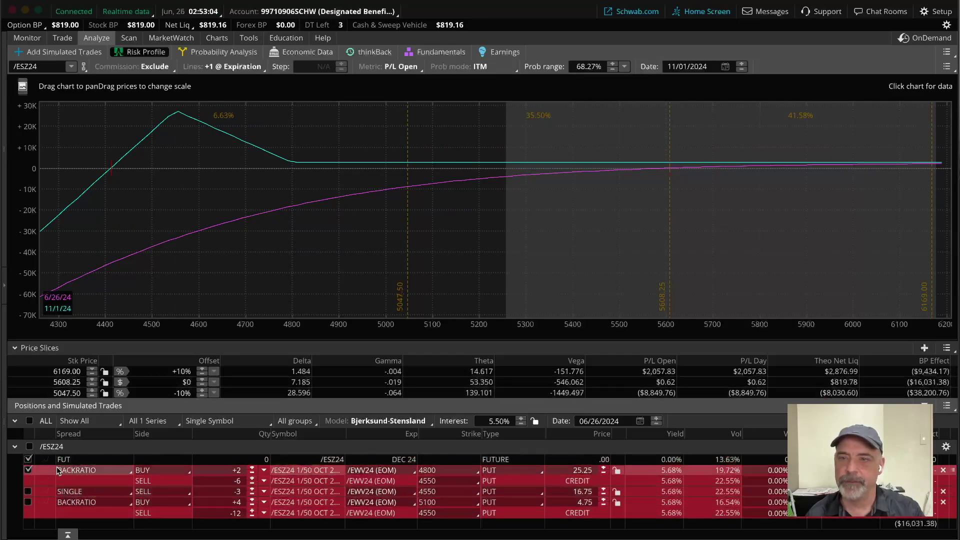
left_click(28, 471)
left_click(28, 492)
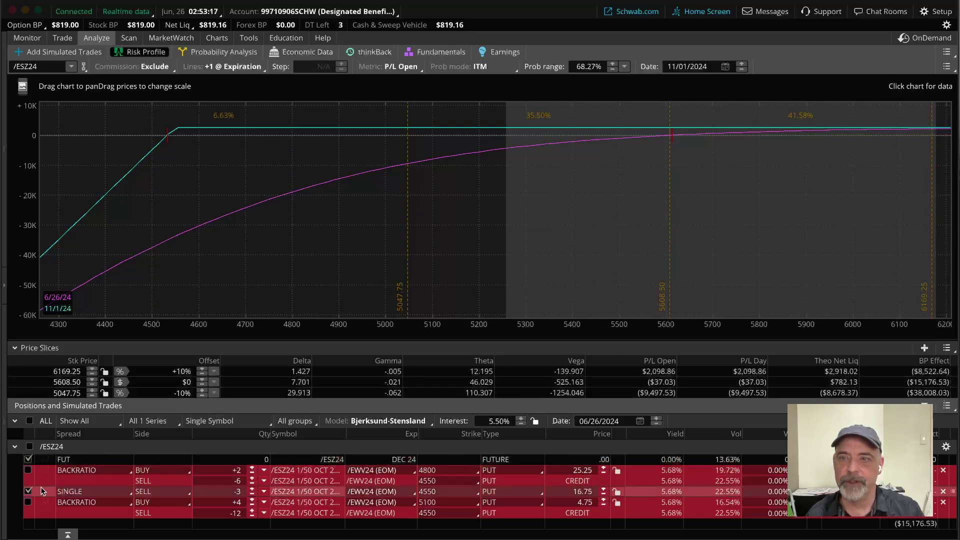
left_click(29, 491)
left_click(28, 470)
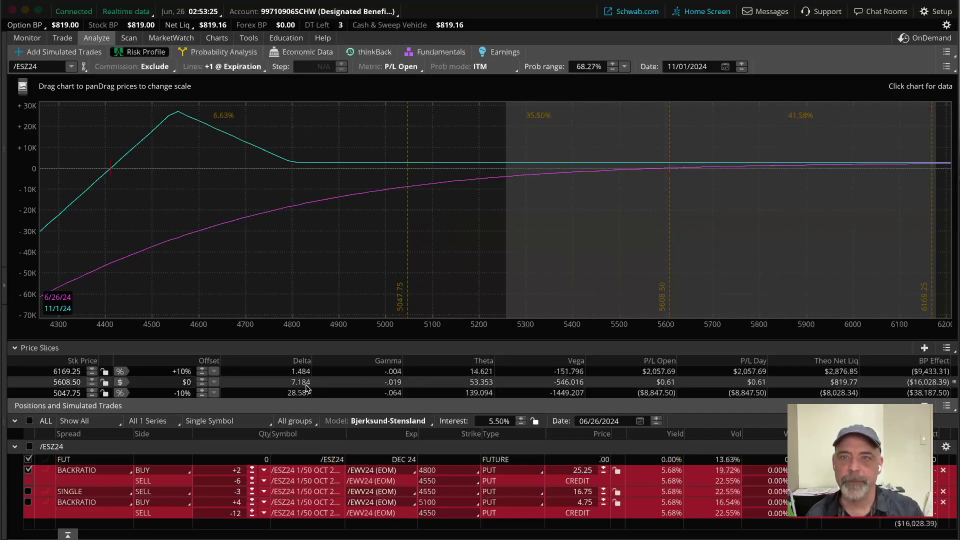
left_click(29, 471)
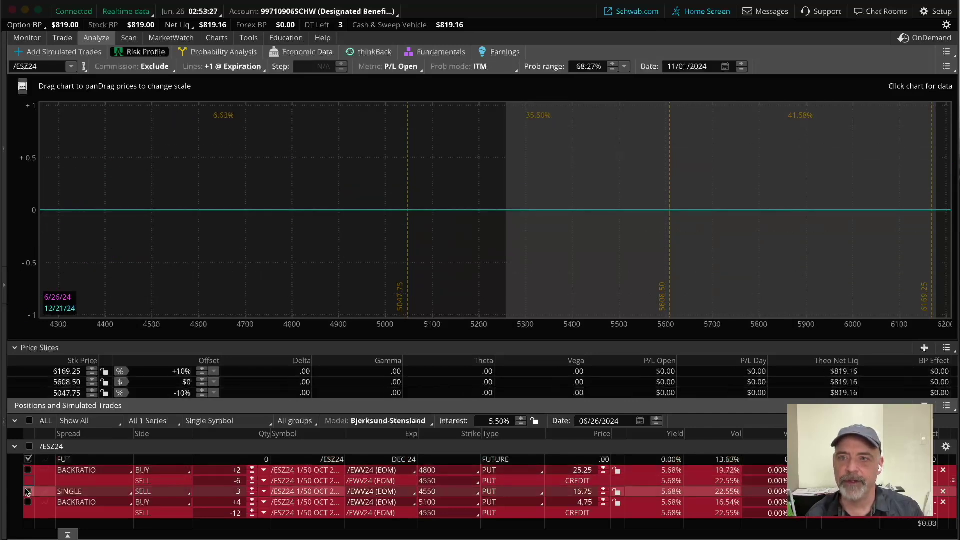
left_click(27, 492)
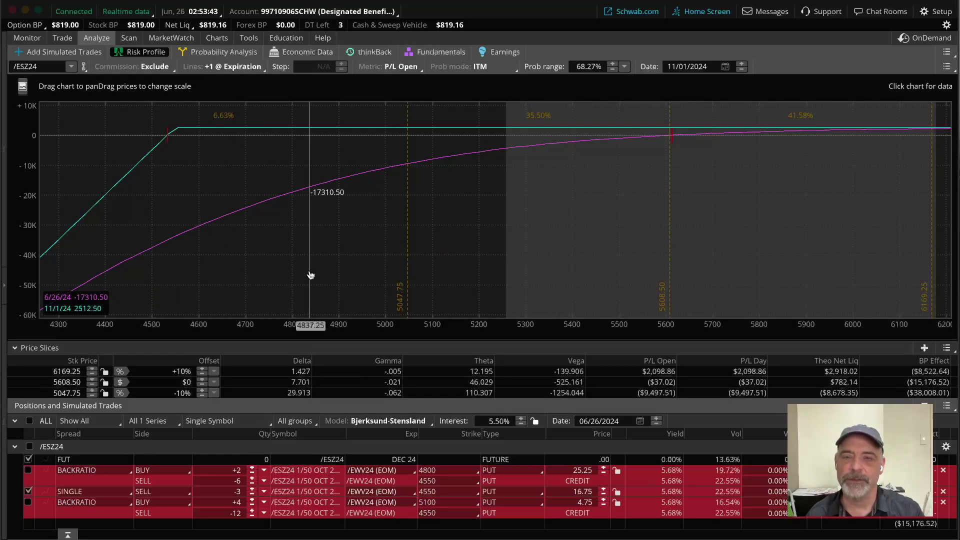
left_click(28, 492)
left_click(28, 470)
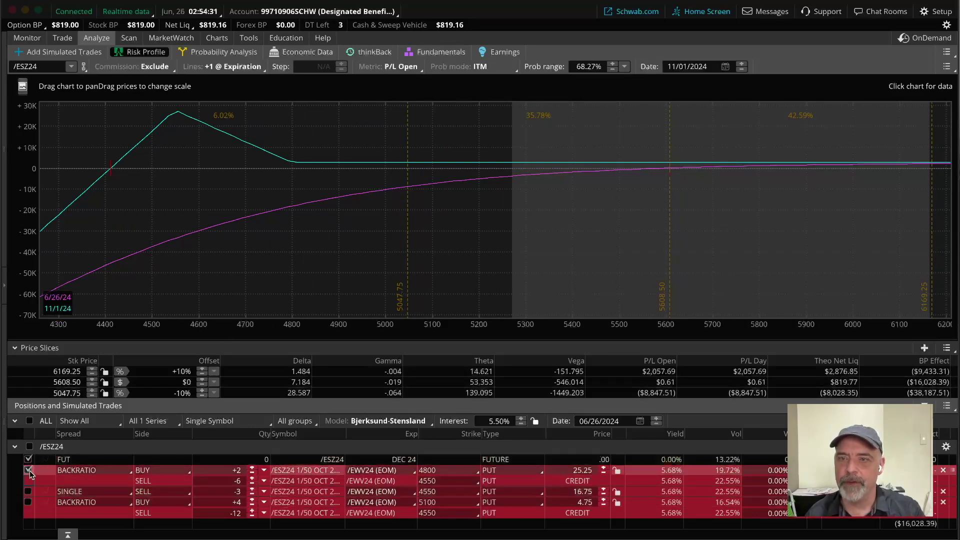
left_click(221, 66)
- Set Lines to Single for one P/L line per put position, and rescale prices to about 4800–6100
left_click(207, 89)
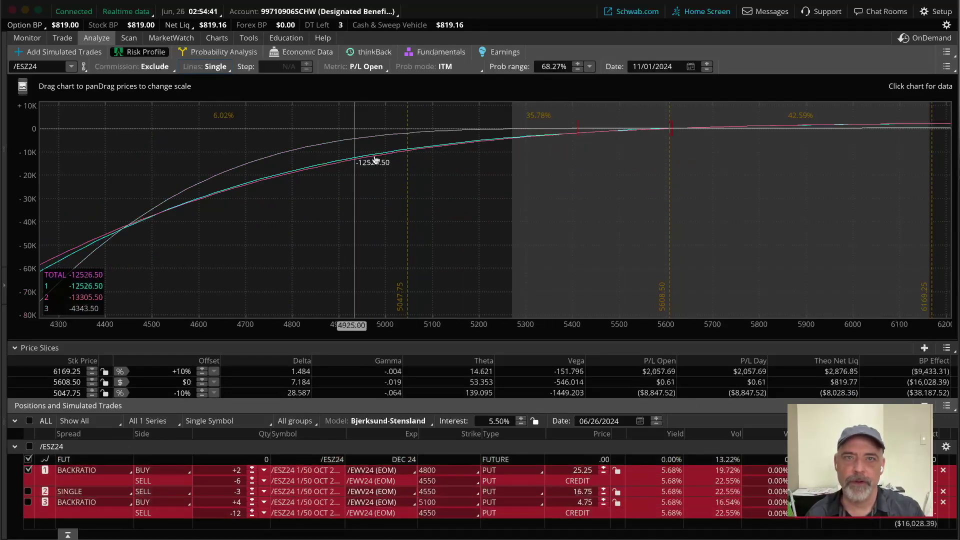
left_click_drag(650, 331, 231, 283)
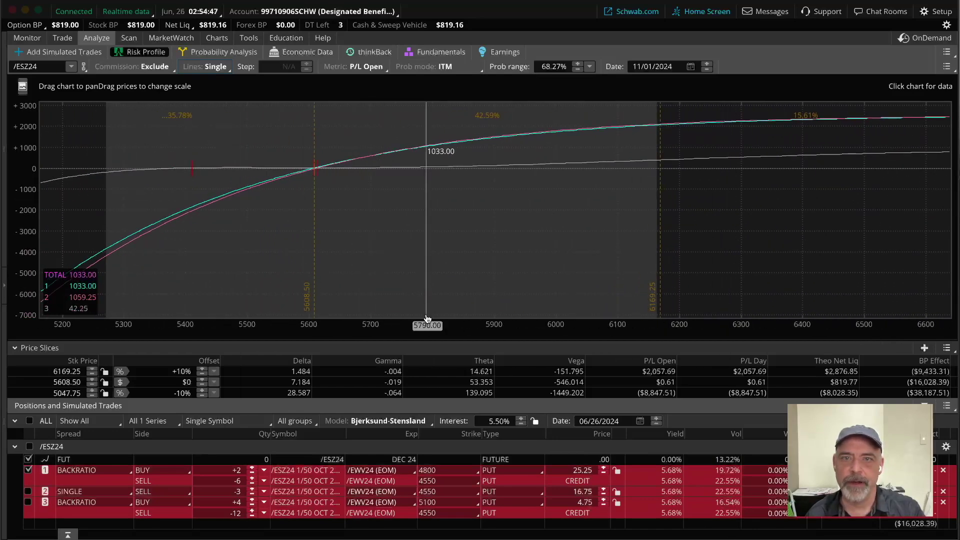
left_click_drag(430, 324, 685, 339)
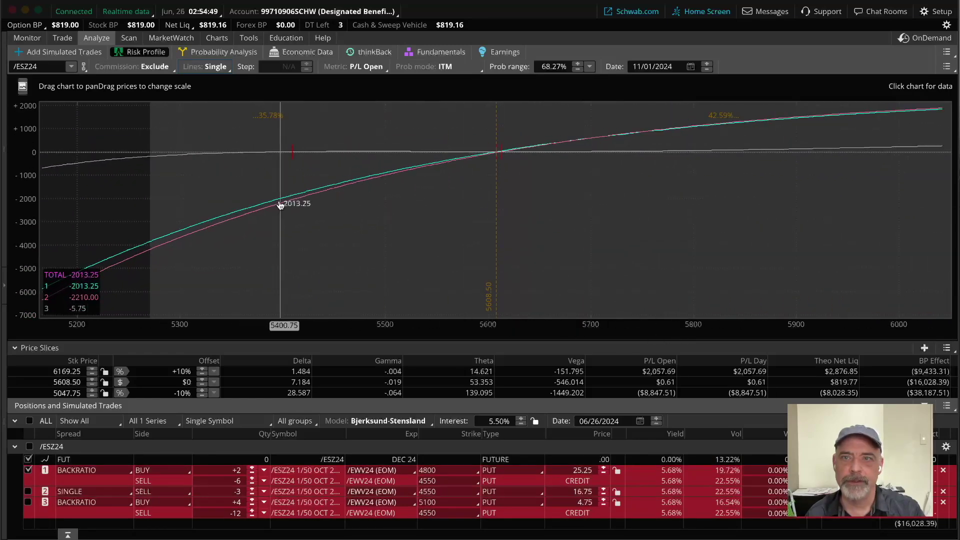
left_click_drag(600, 327, 438, 325)
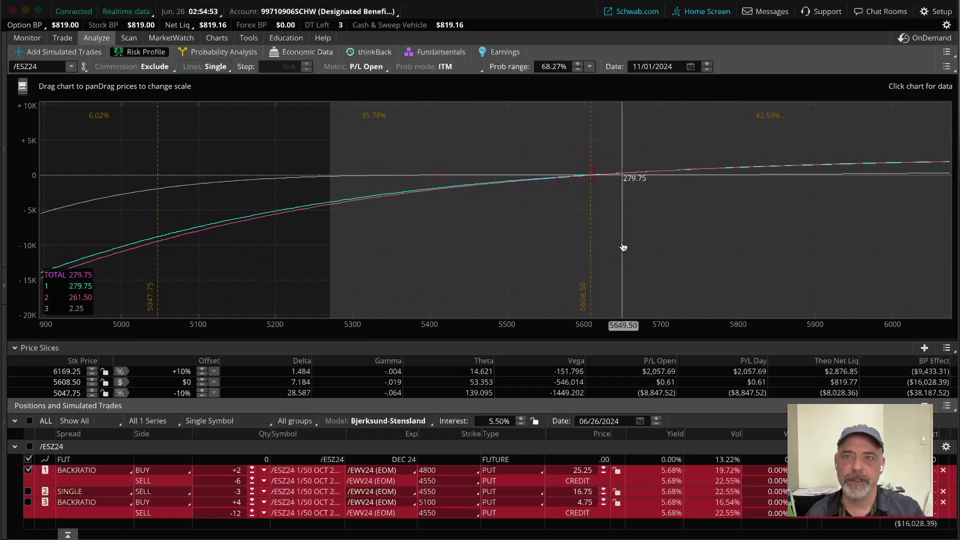
left_click_drag(640, 331, 565, 327)
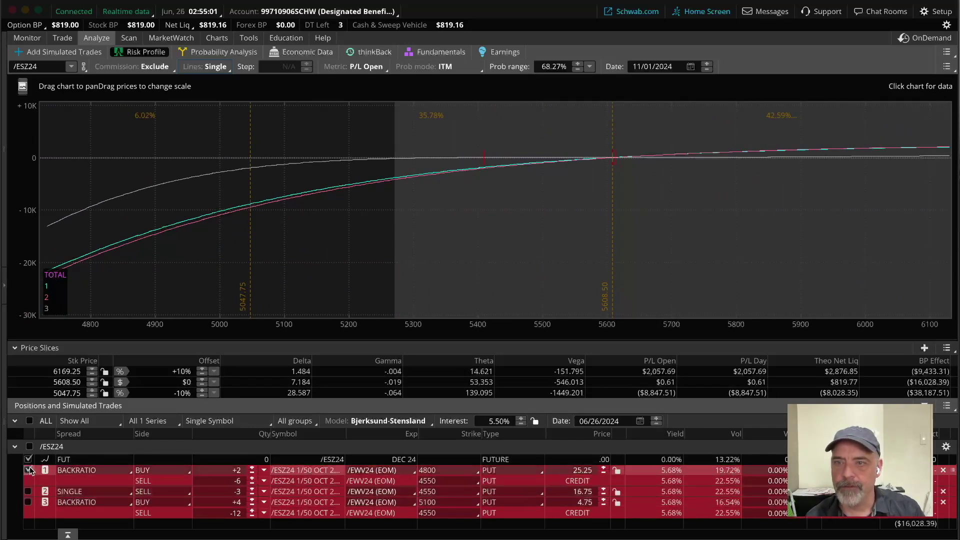
- Toggle the first backratio row off, on, then off to refresh the 08/26/2024 curves
left_click(28, 471)
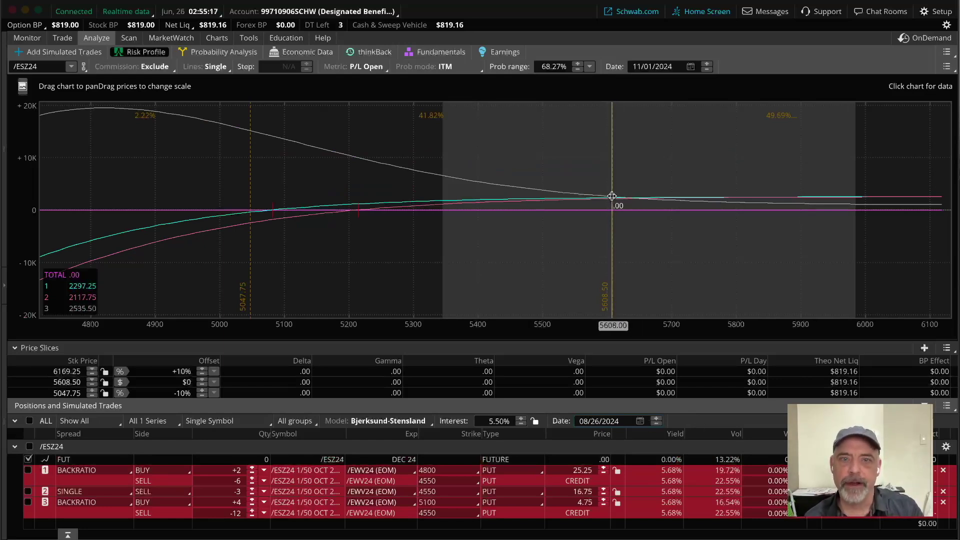
left_click(29, 470)
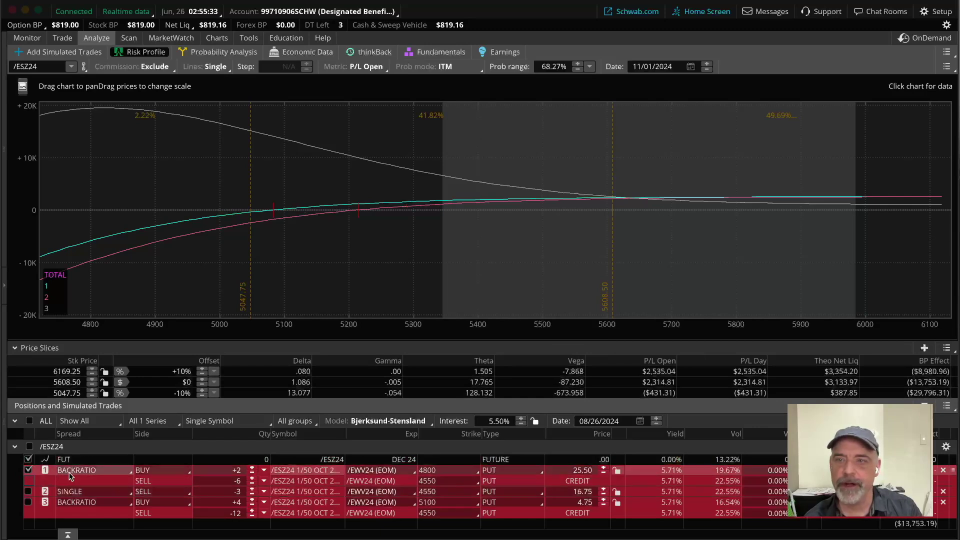
left_click(28, 469)
- Include the single short put position in the analysis and open the Lines choices
left_click(28, 491)
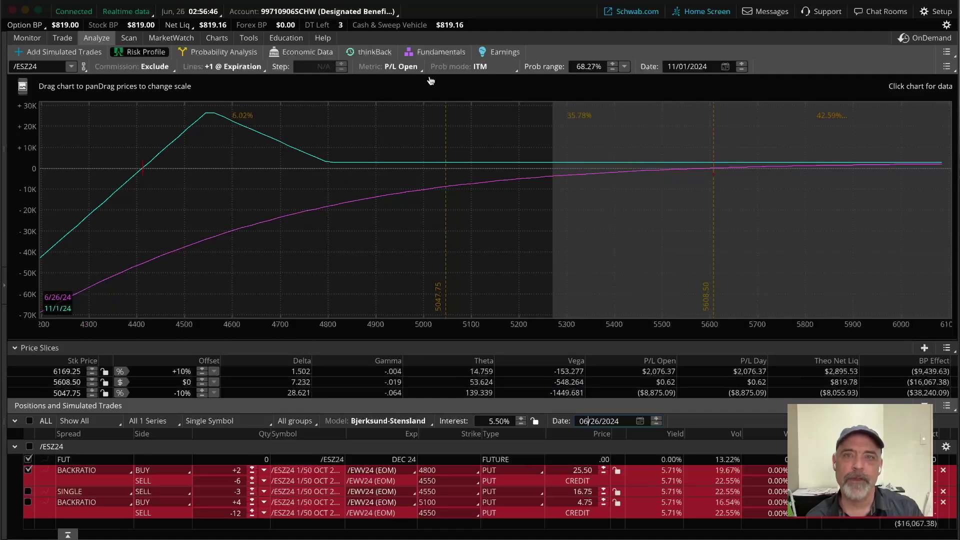
left_click(233, 67)
- Plot P/L curves at +4 @ Day Step (14-day steps) and zoom the chart to a ±10K P/L scale
mouse_move(231, 123)
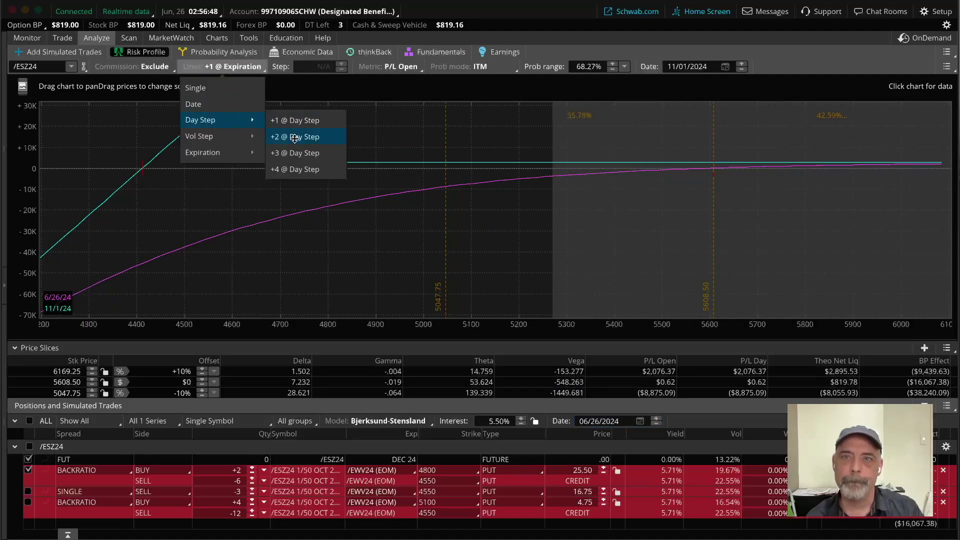
left_click(294, 170)
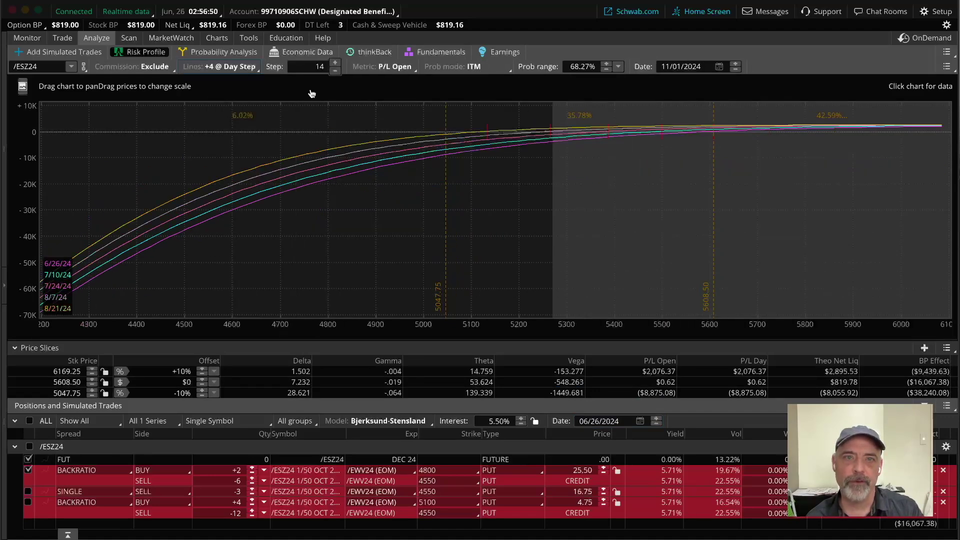
left_click_drag(718, 272, 25, 232)
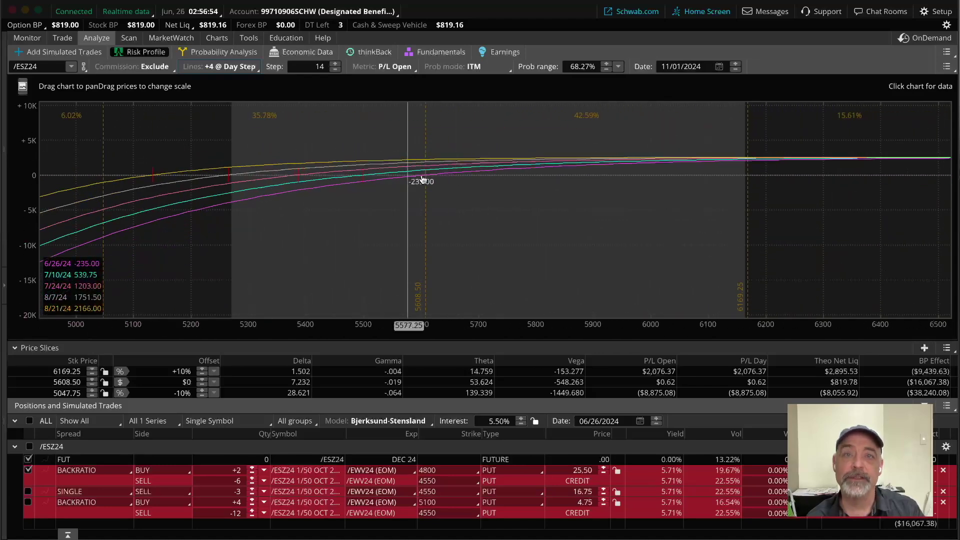
scroll(488, 243, "up", 3)
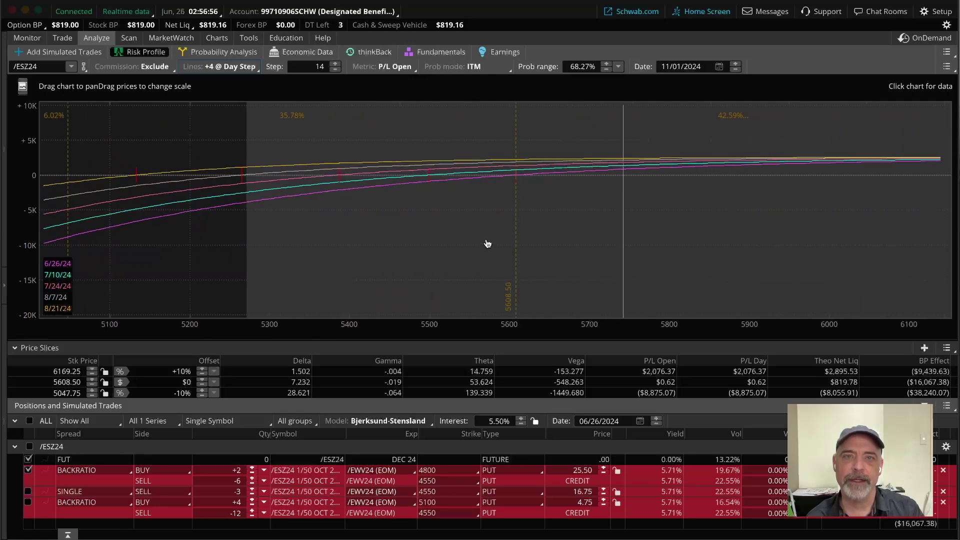
left_click_drag(487, 244, 485, 206)
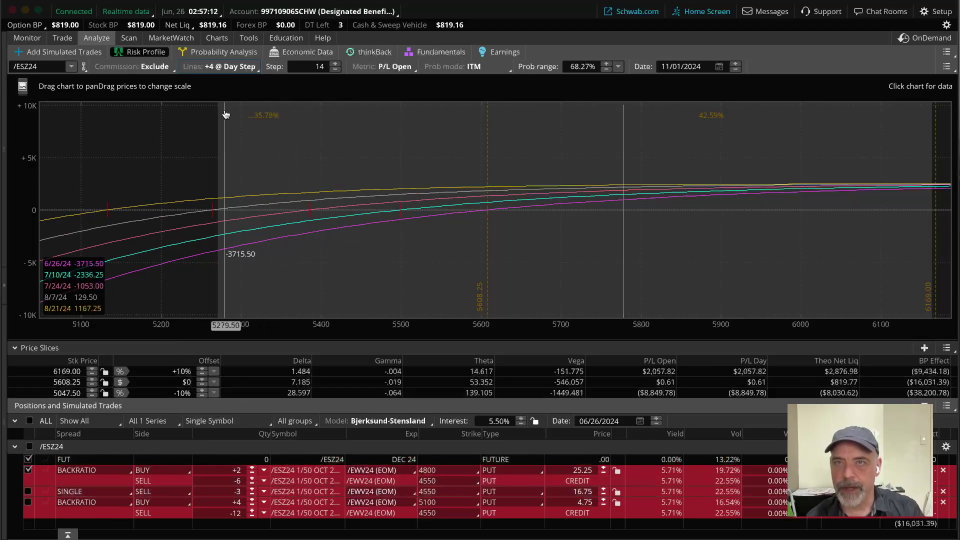
left_click(232, 67)
- Set Lines to +1 @ Expiration for today and expiration only, and frame prices about 4300–6100
mouse_move(229, 153)
left_click(289, 155)
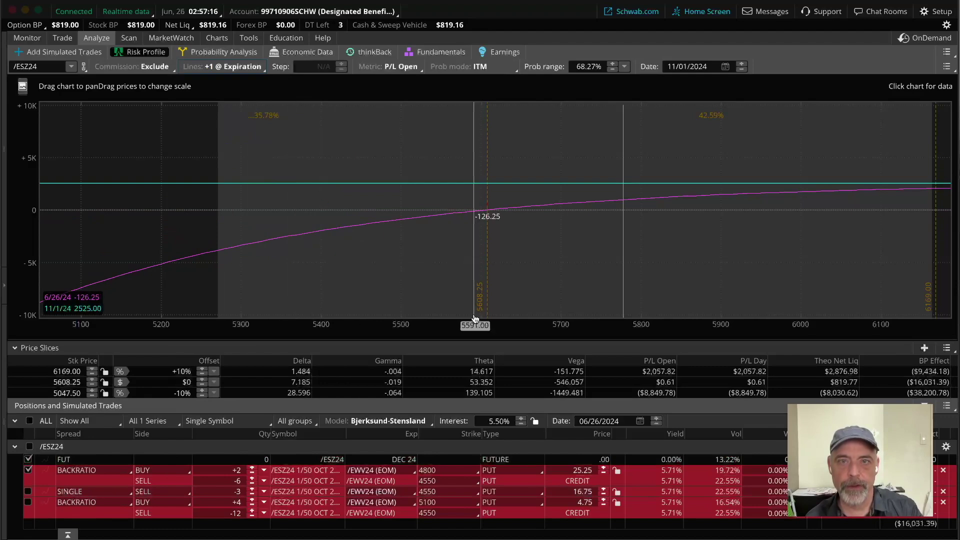
left_click_drag(473, 327, 302, 327)
left_click_drag(503, 249, 657, 249)
- Swap the first backratio for the second 5100/4550 backratio and pan toward higher prices
left_click(28, 470)
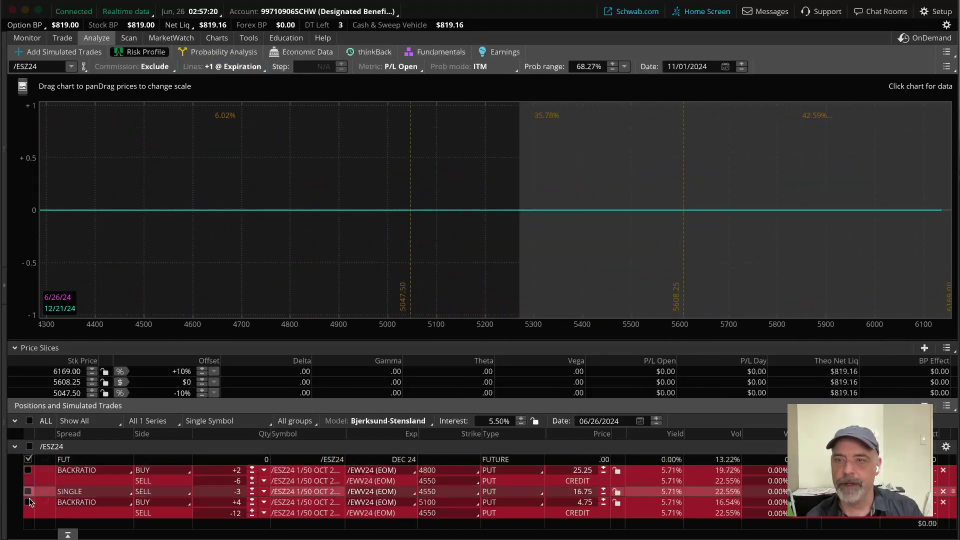
left_click(28, 502)
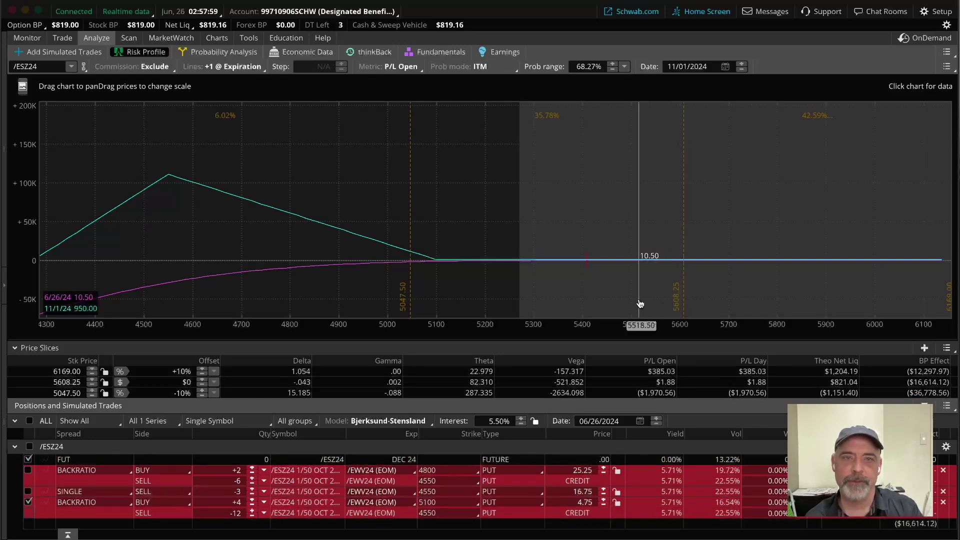
scroll(685, 288, "up", 3)
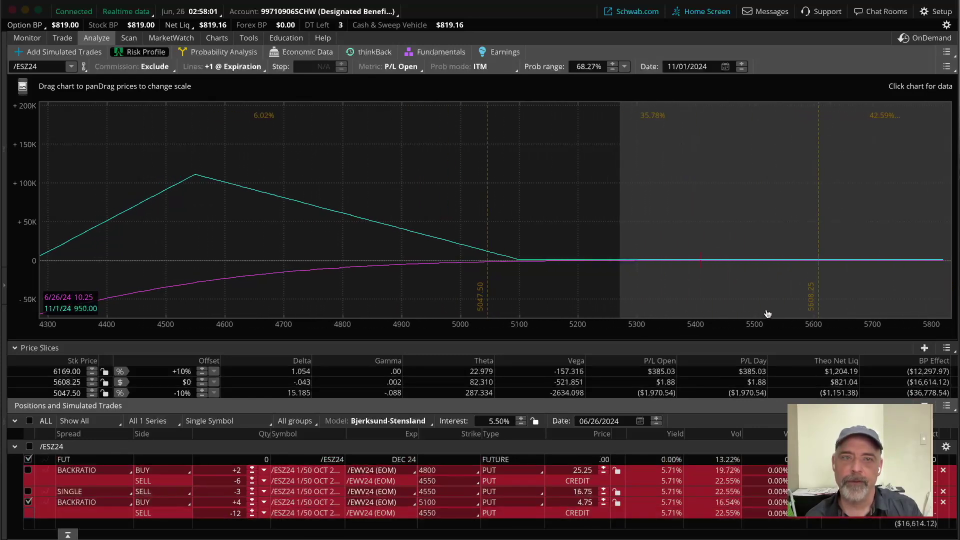
left_click_drag(685, 291, 561, 257)
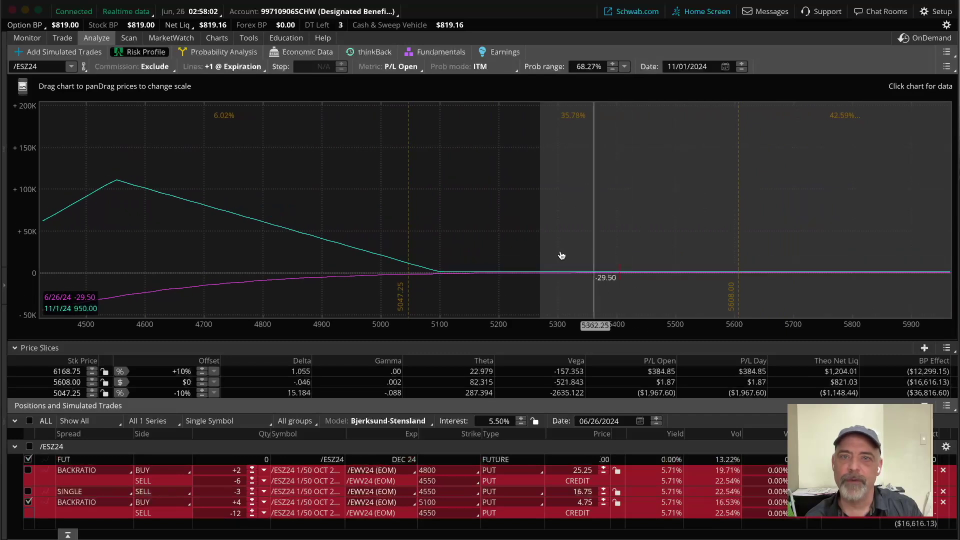
left_click(222, 67)
- Plot the second backratio's P/L at four 14-day steps, framing prices around 4800–6300
mouse_move(214, 120)
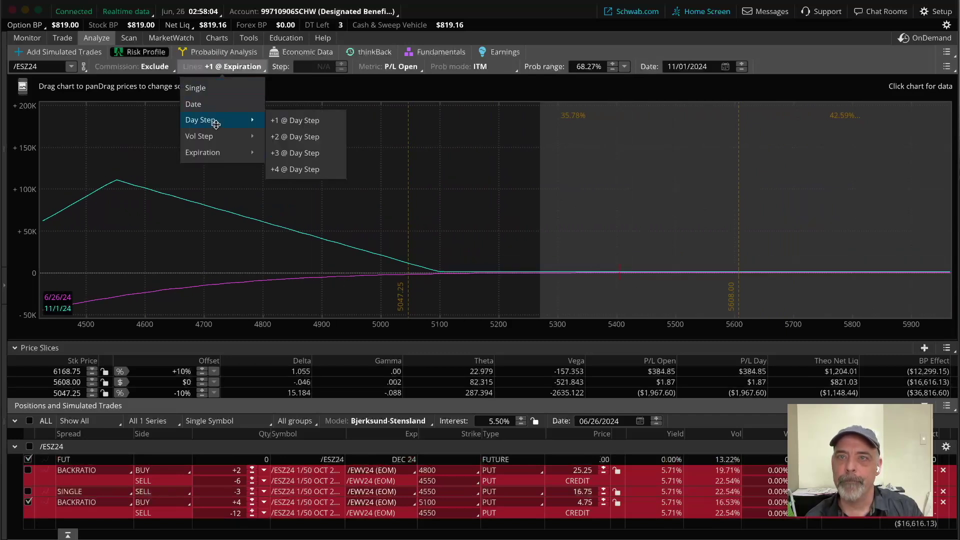
left_click(297, 162)
left_click_drag(504, 235, 256, 234)
scroll(610, 268, "up", 2)
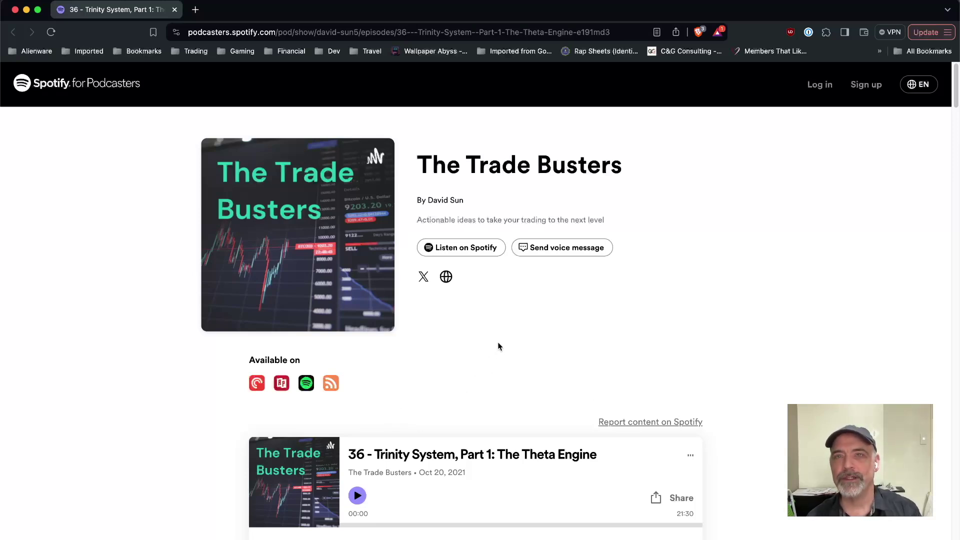
- Switch back to the thinkorswim Analyze risk profile window with Cmd-Tab
key("super+Tab")
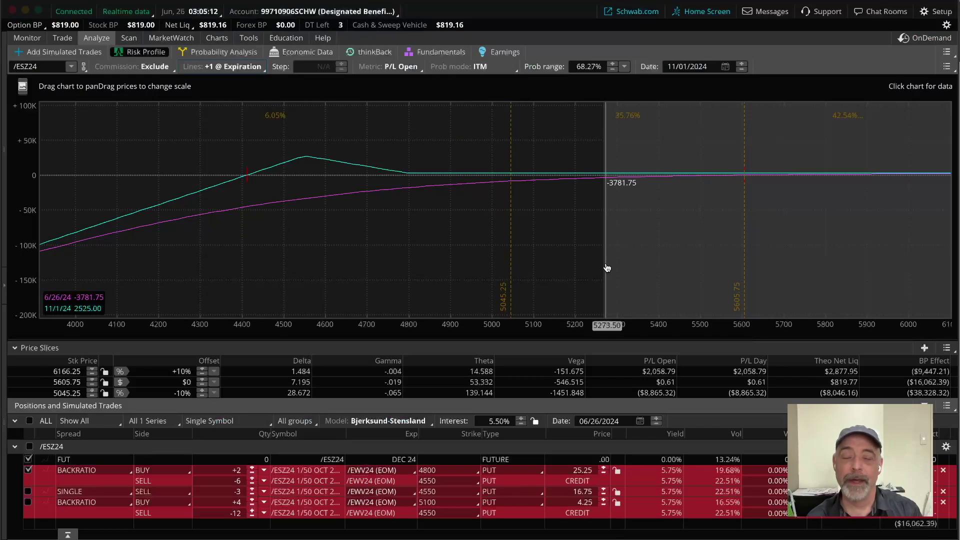